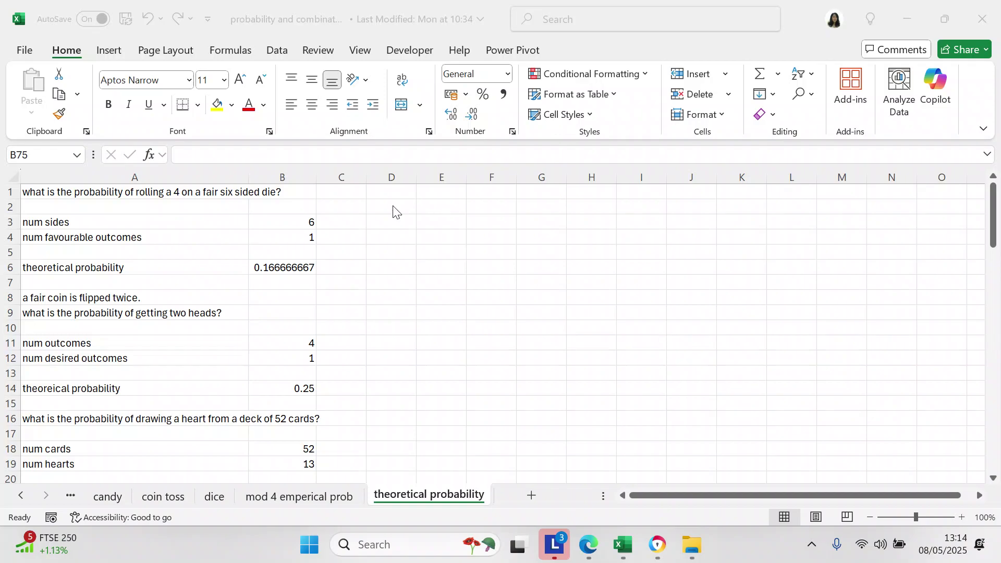
Examine the die-roll problem's number of sides, favourable outcomes and theoretical probability formula in cells B3, B4 and B6
click(484, 267)
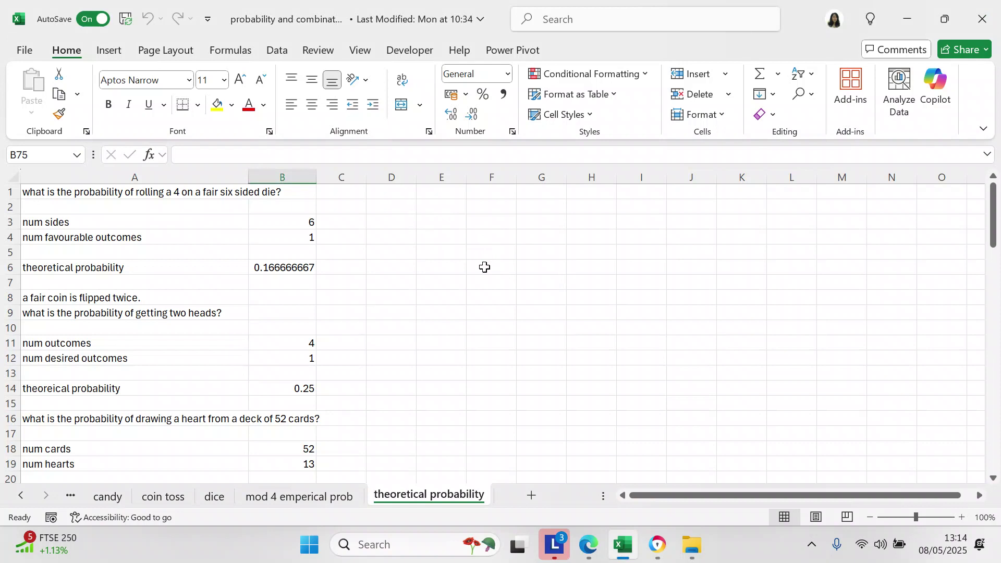
click(311, 223)
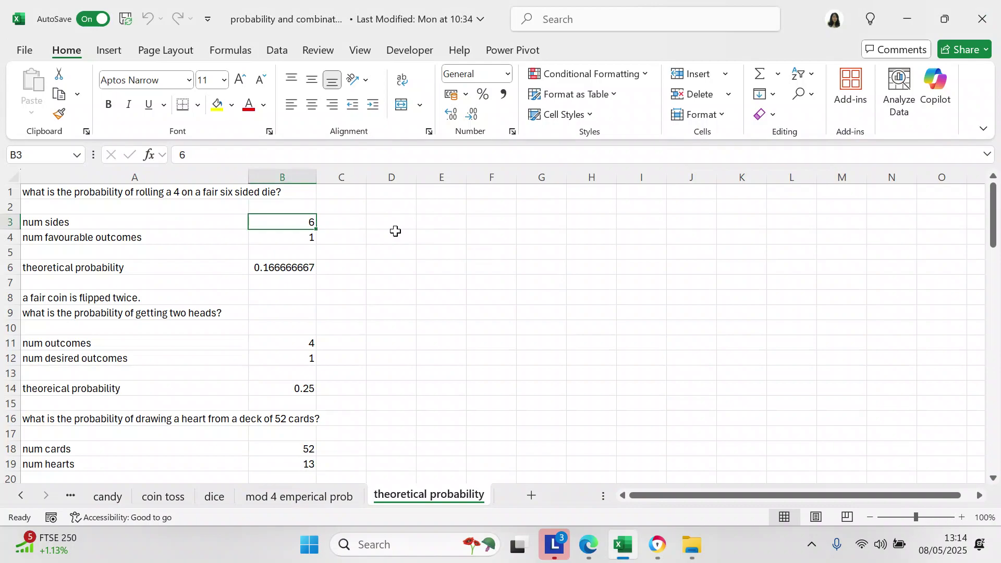
click(308, 238)
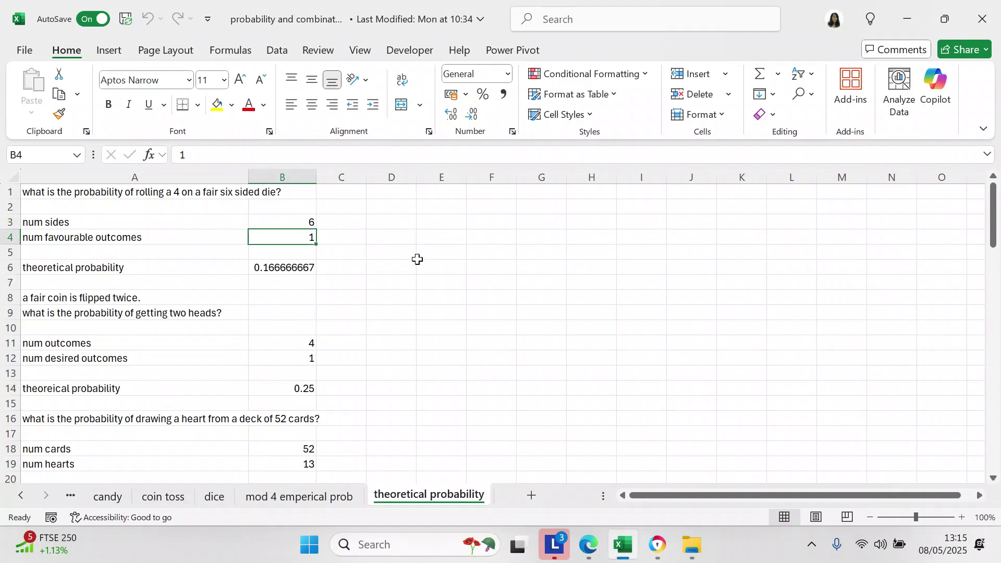
scroll(417, 259, right, 2)
scroll(406, 260, right, 1)
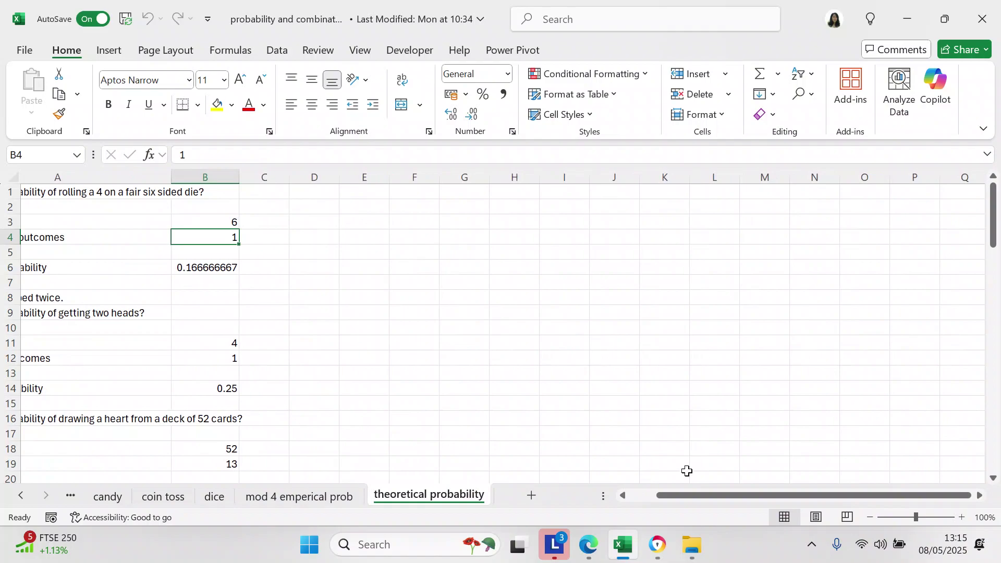
click(623, 496)
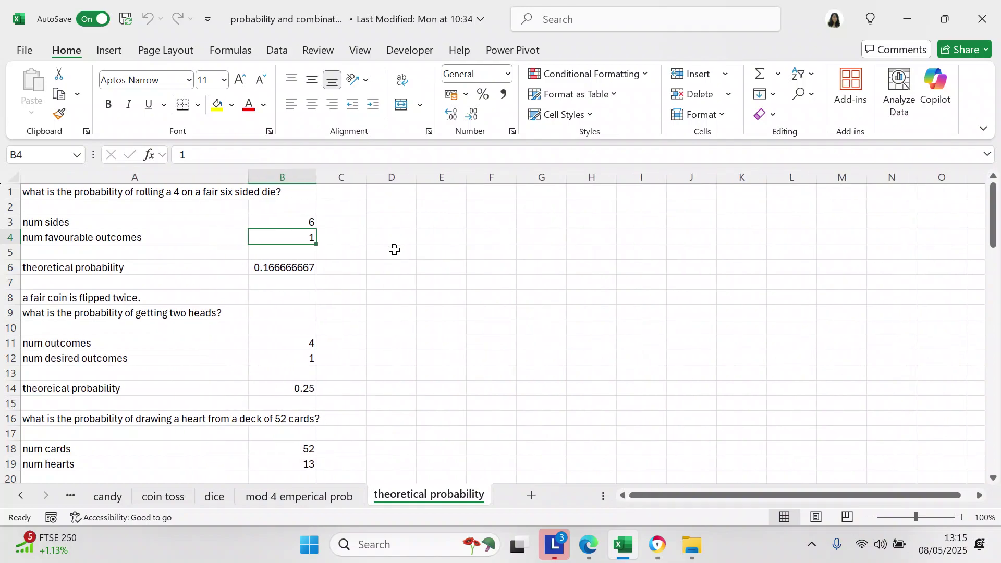
click(313, 266)
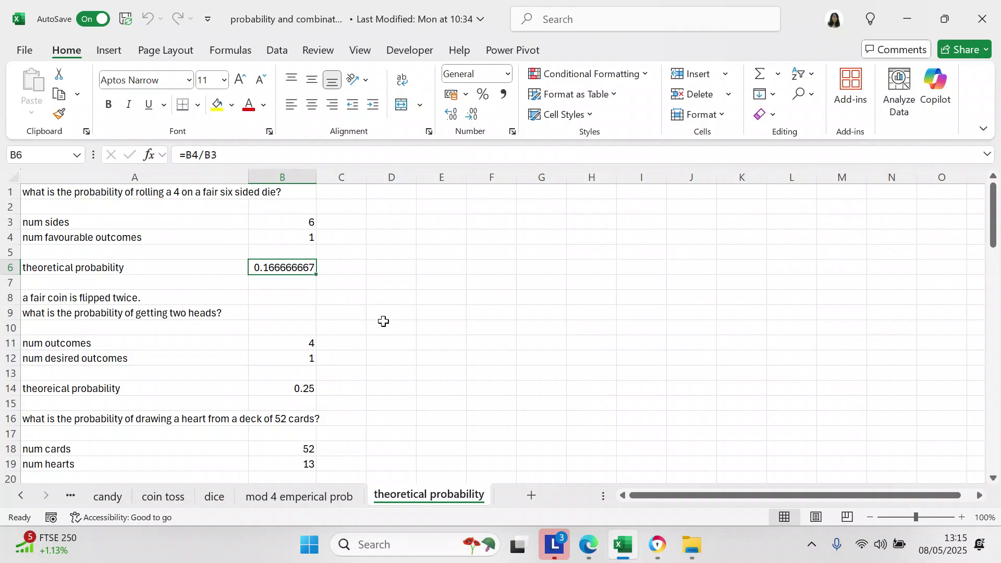
Examine the two-heads coin problem's outcome counts and theoretical probability formula in cells B11, B12 and B14
click(382, 344)
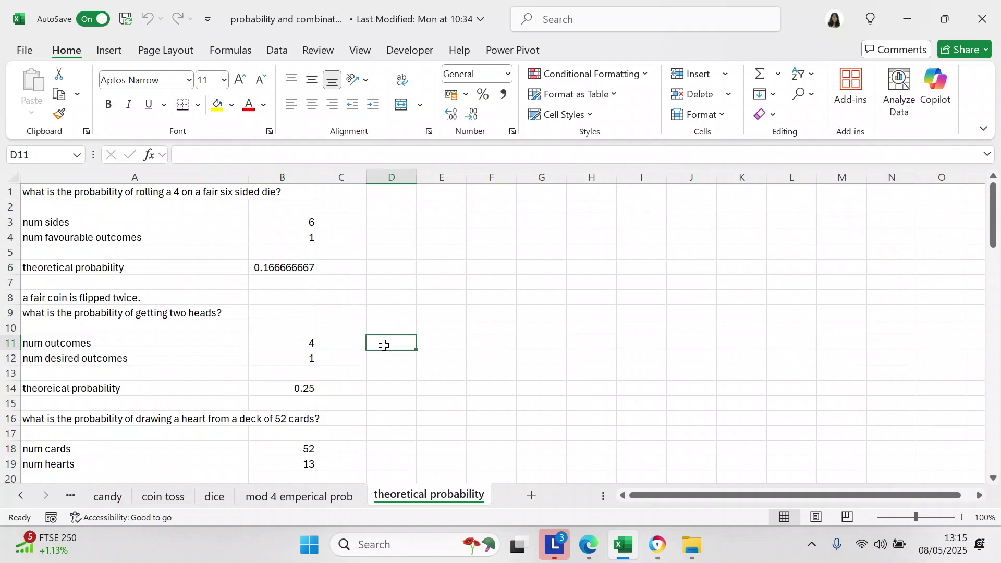
click(310, 341)
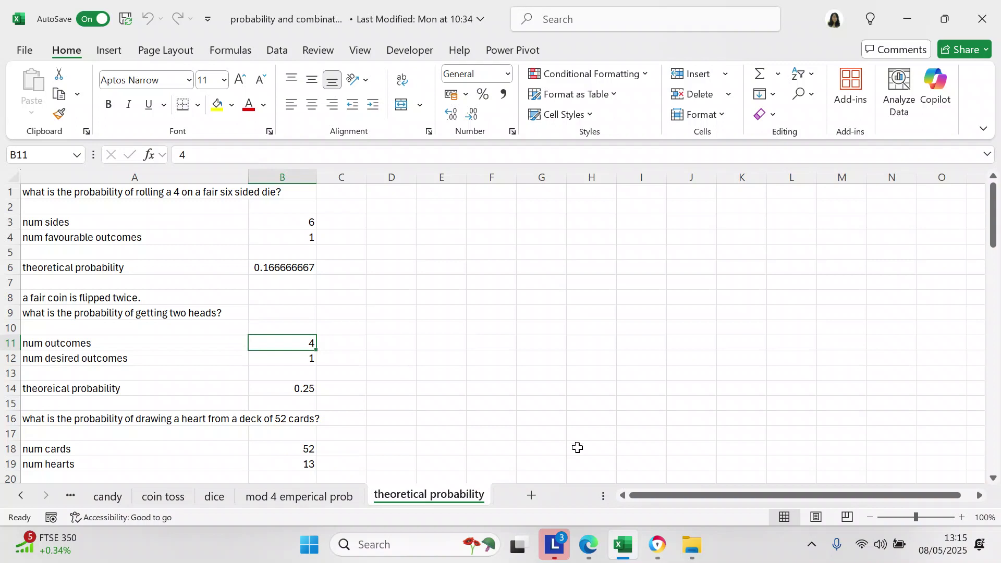
click(264, 358)
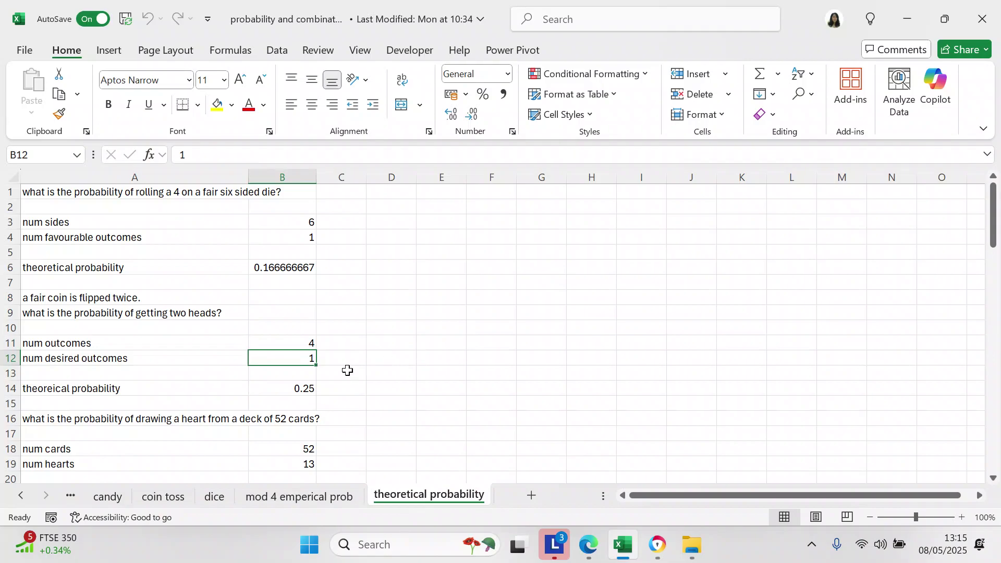
click(312, 390)
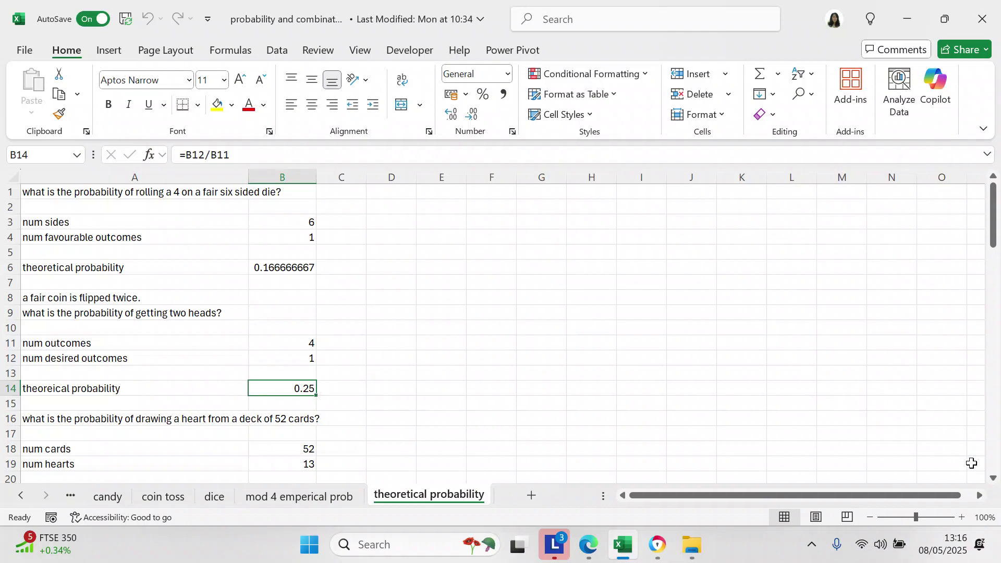
Examine the heart-drawing problem's card counts and theoretical probability formula in cells B18, B19 and B21
drag(992, 485, 993, 483)
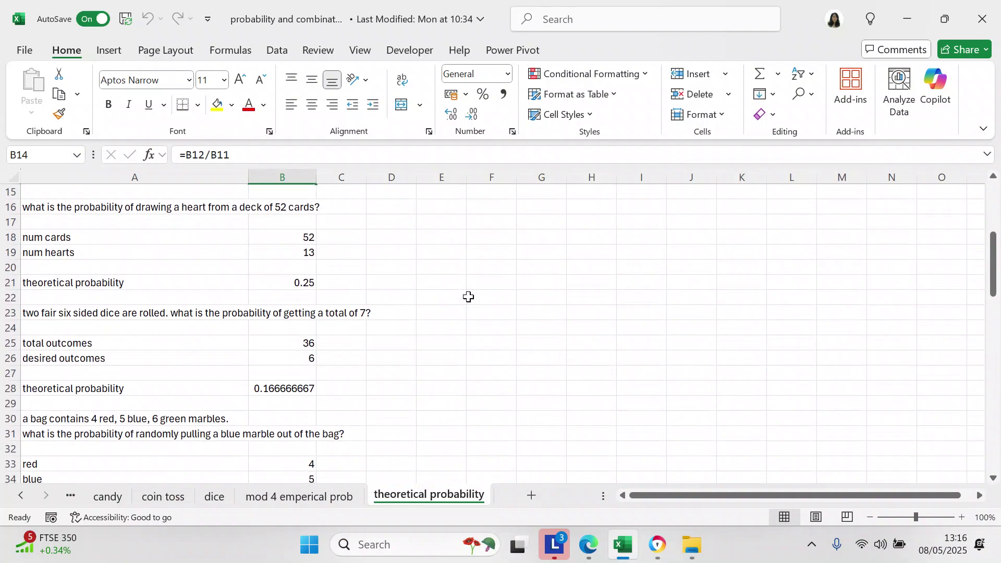
drag(305, 237, 400, 237)
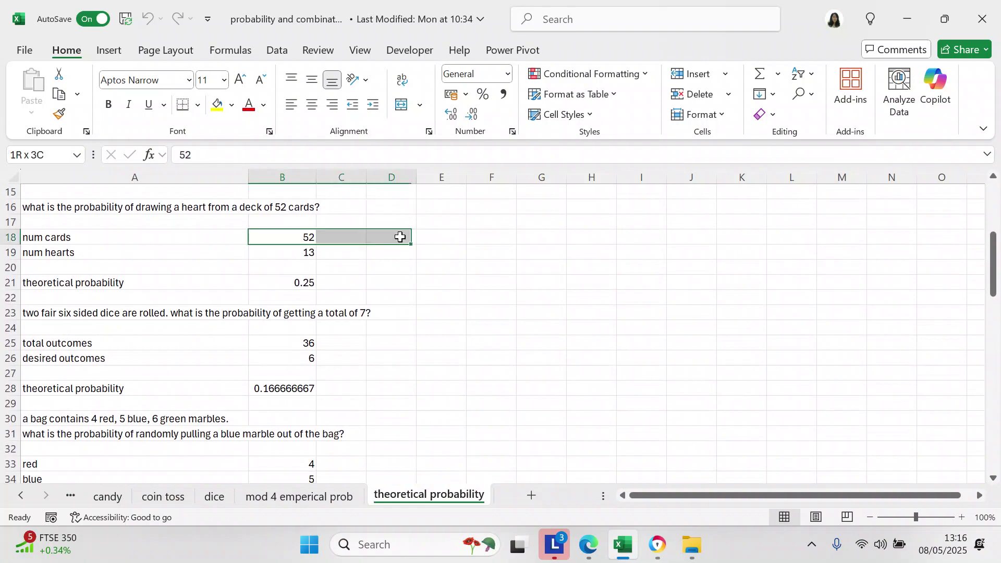
click(399, 237)
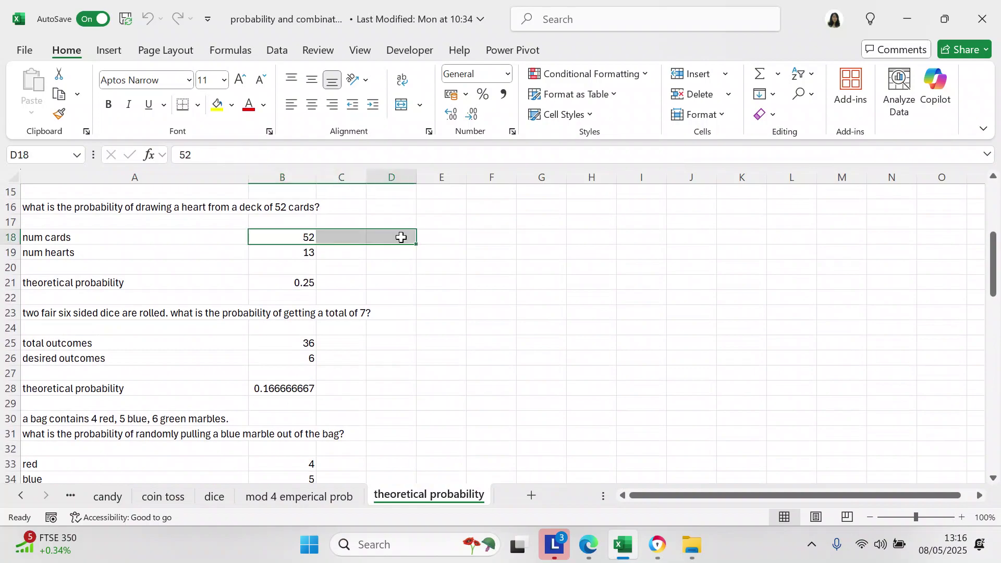
click(305, 238)
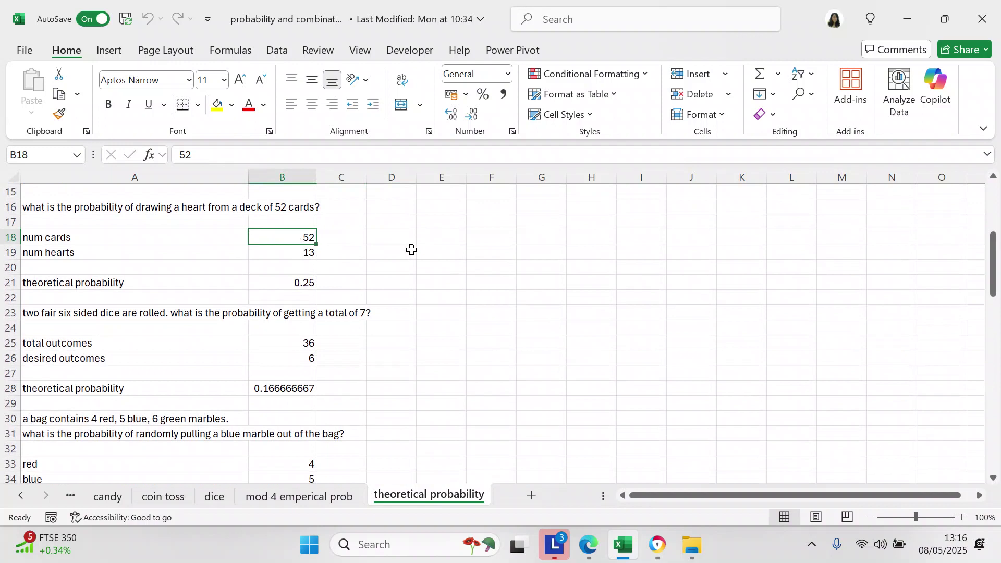
key(Down)
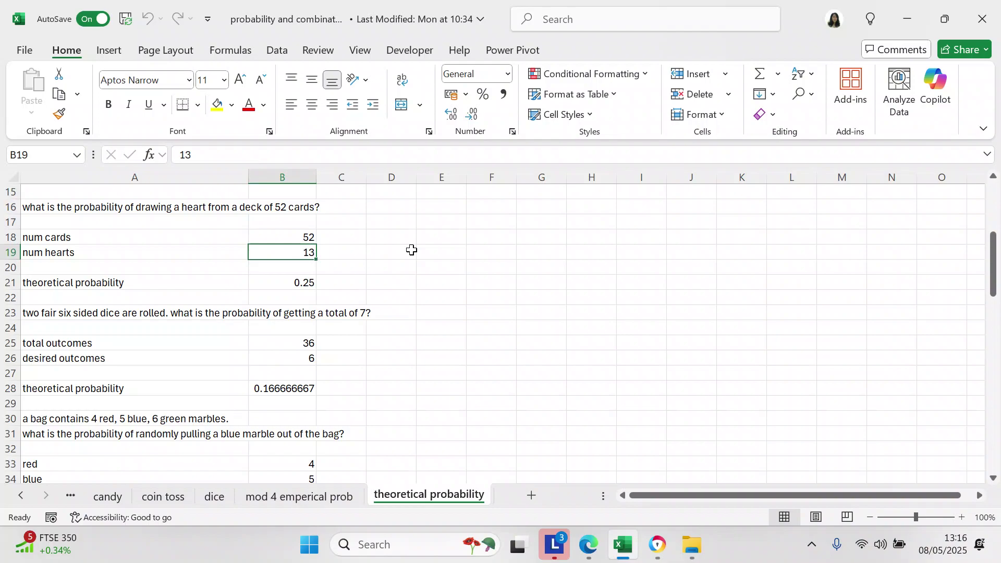
click(313, 284)
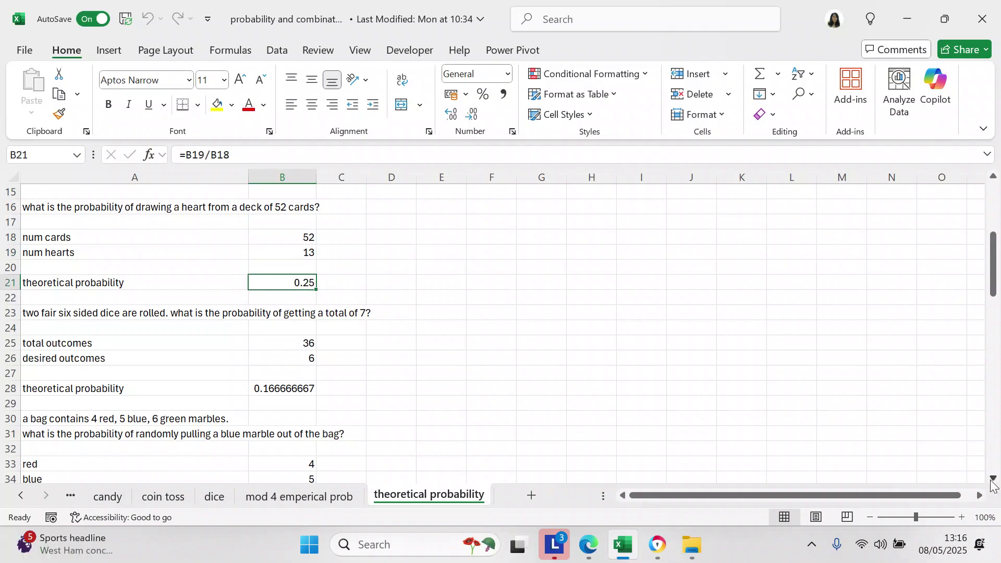
Examine the total and desired outcomes and the probability formula for rolling a total of 7 with two dice, in B25, B26 and B28
drag(991, 483, 992, 484)
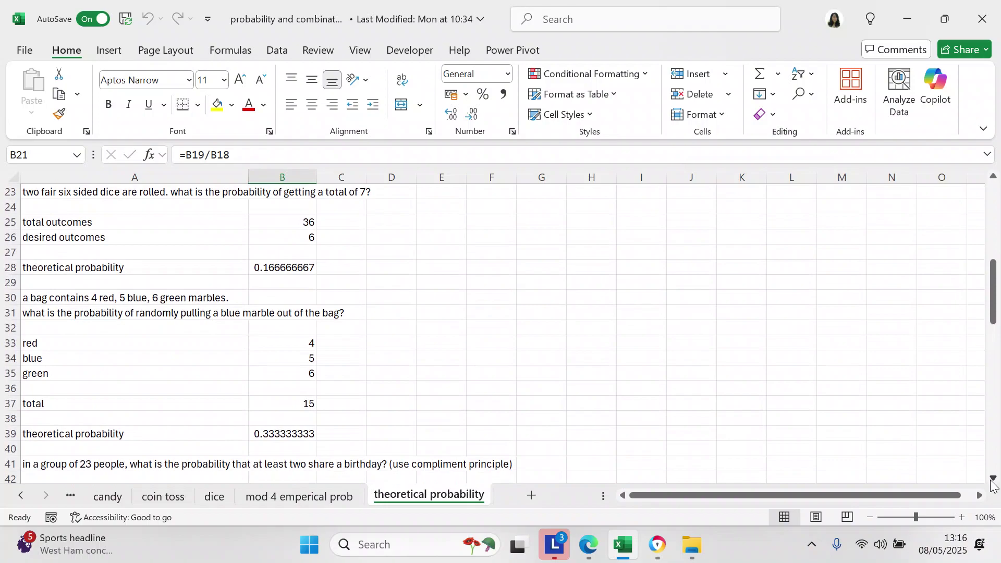
click(308, 220)
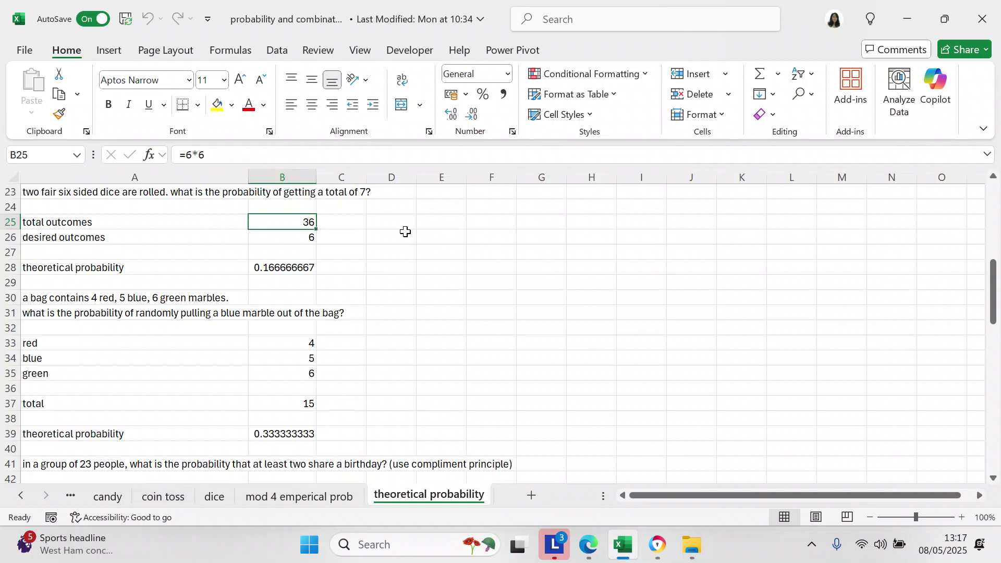
click(312, 240)
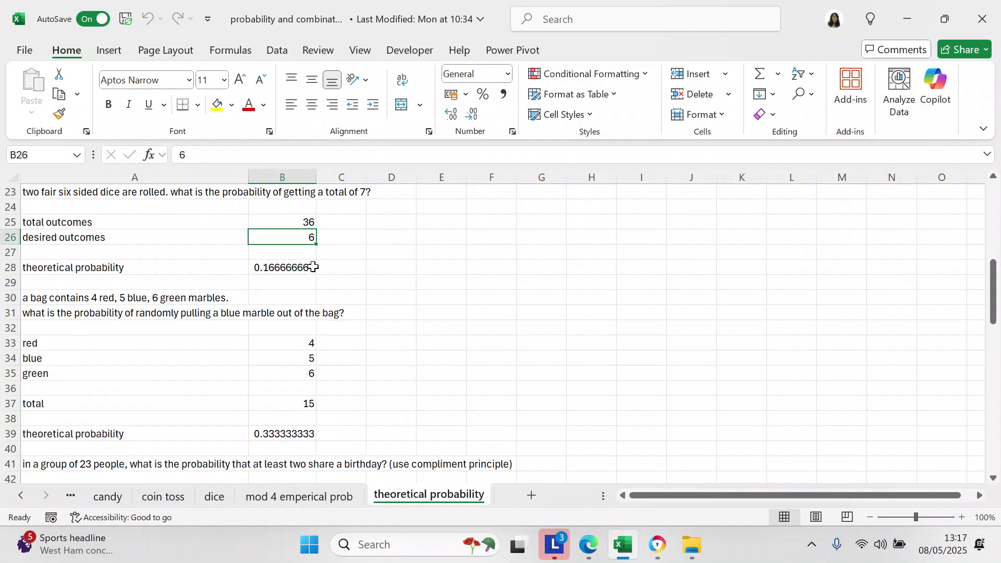
click(312, 267)
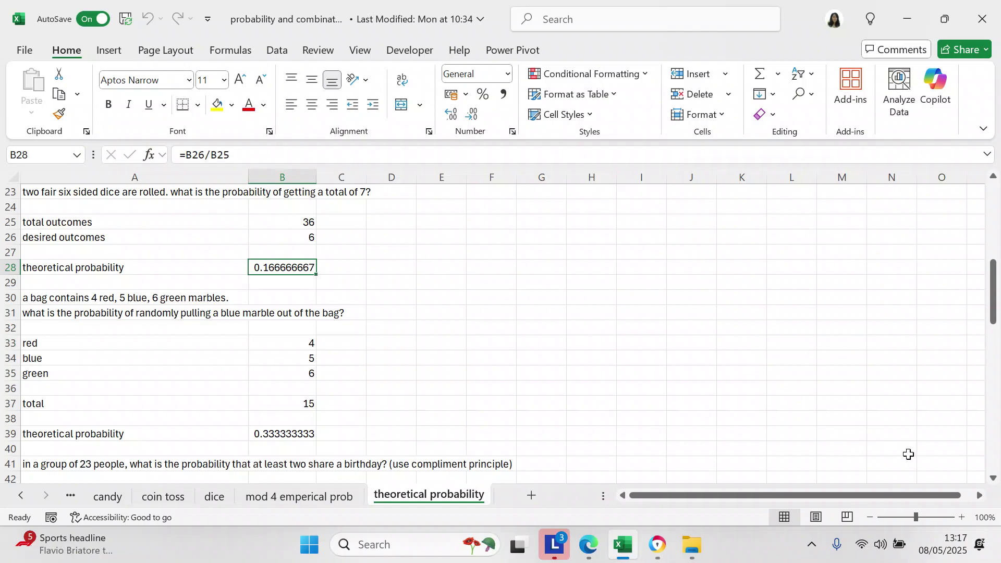
Examine the marble problem's colour counts, total formula and blue-marble probability formula in cells B33 through B39
click(992, 478)
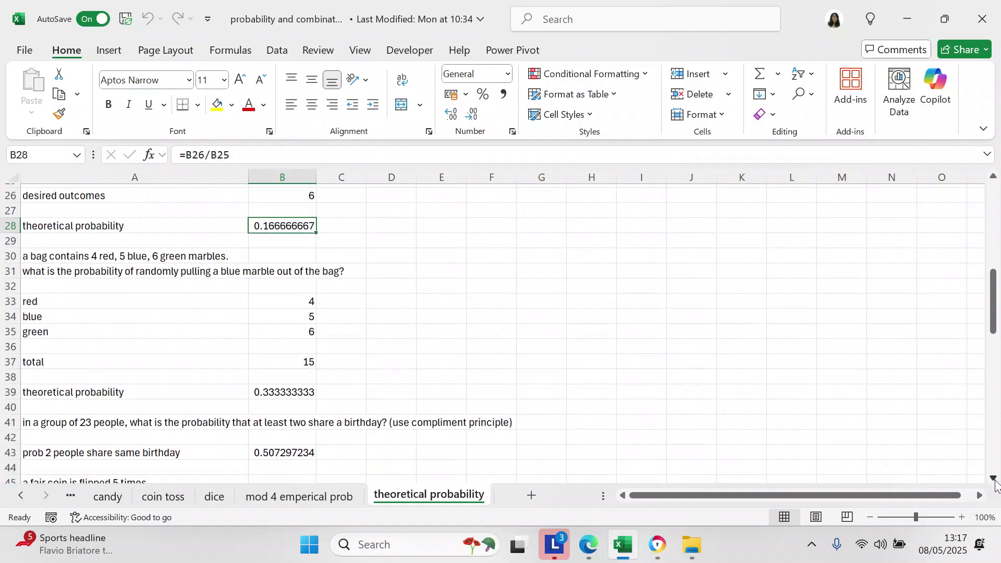
click(993, 478)
click(993, 478)
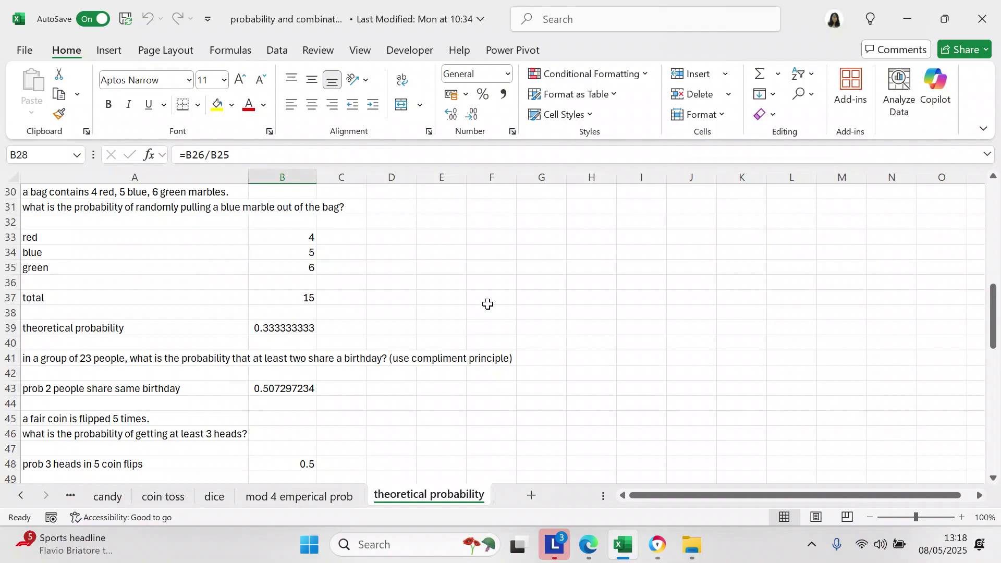
click(290, 233)
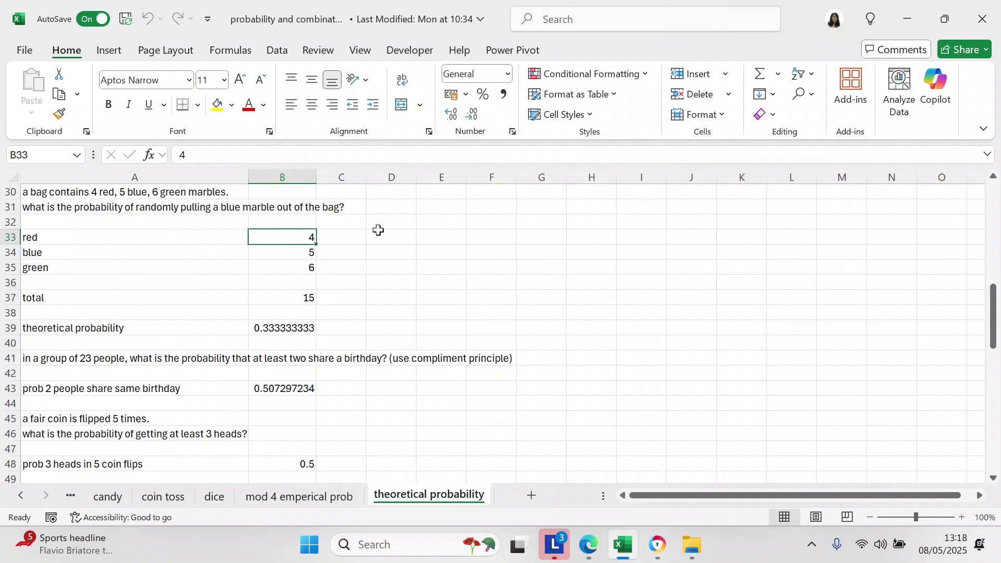
key(Down)
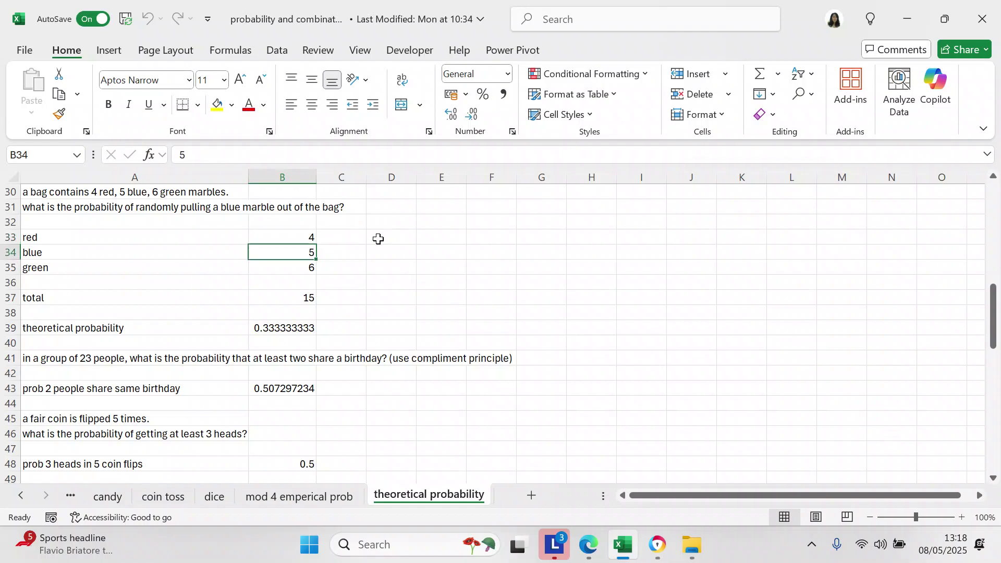
key(Down)
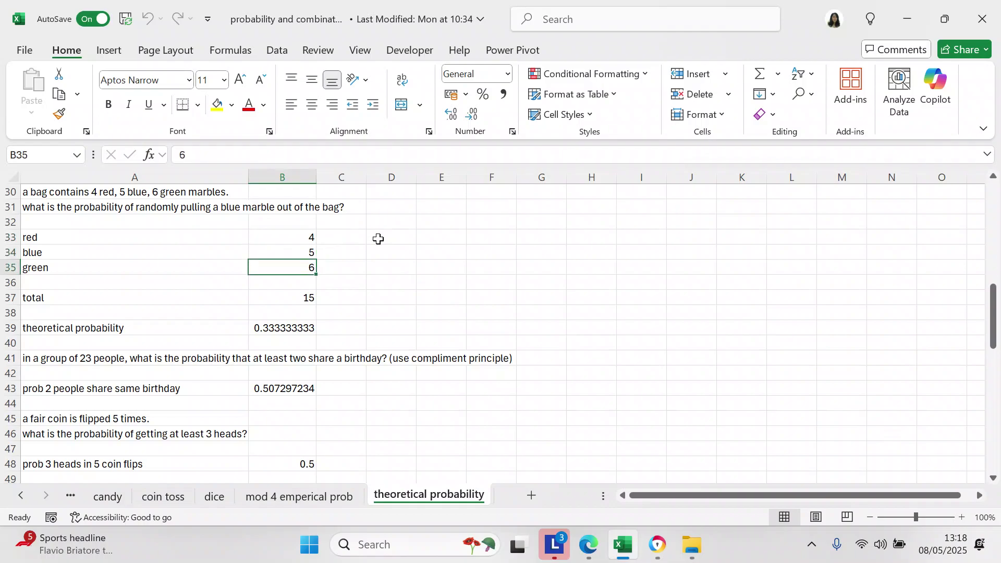
key(Down)
key(Down)
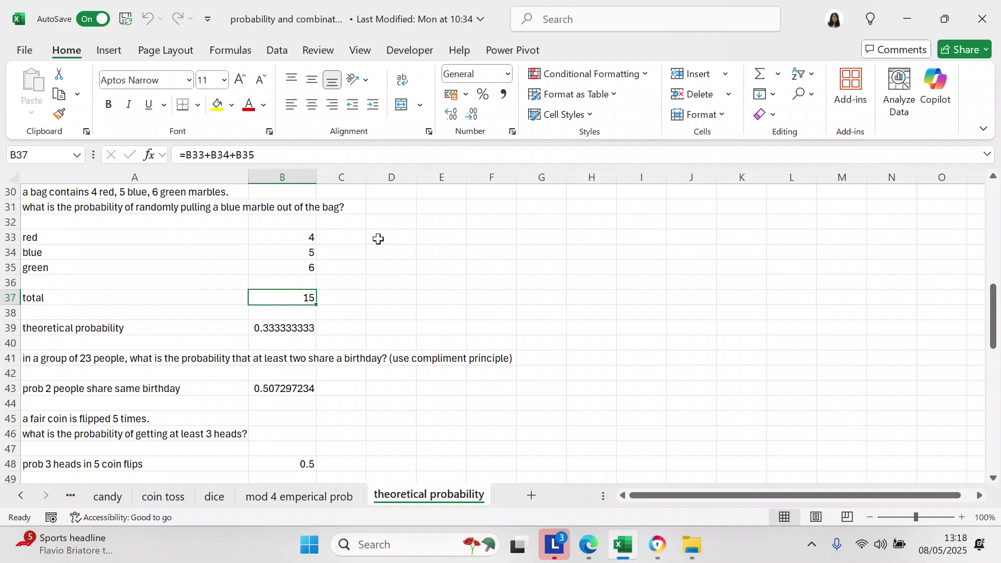
key(Down)
key(Down)
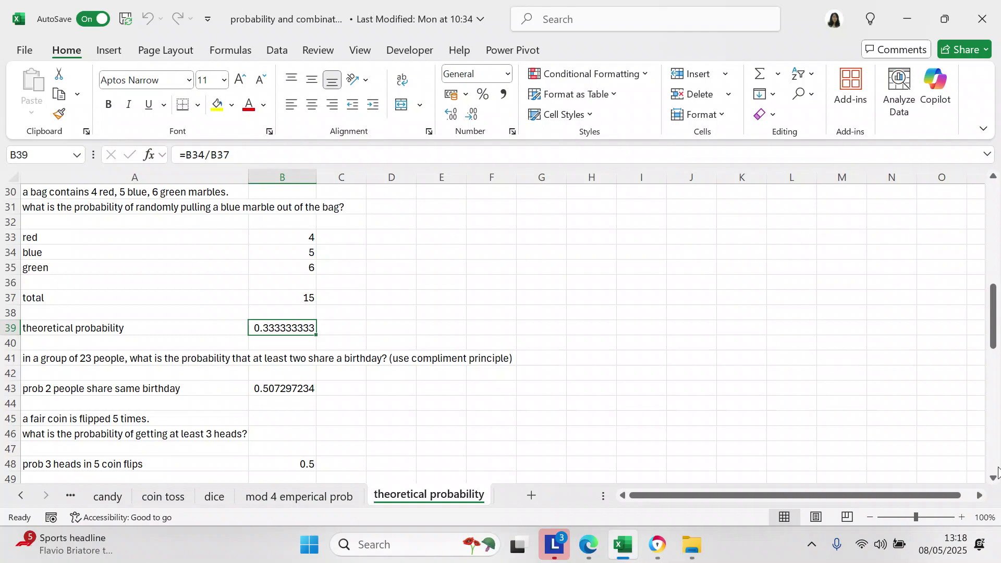
View the full shared-birthday probability formula in cell B43 by expanding the formula display, and collapse it again
drag(993, 480, 994, 480)
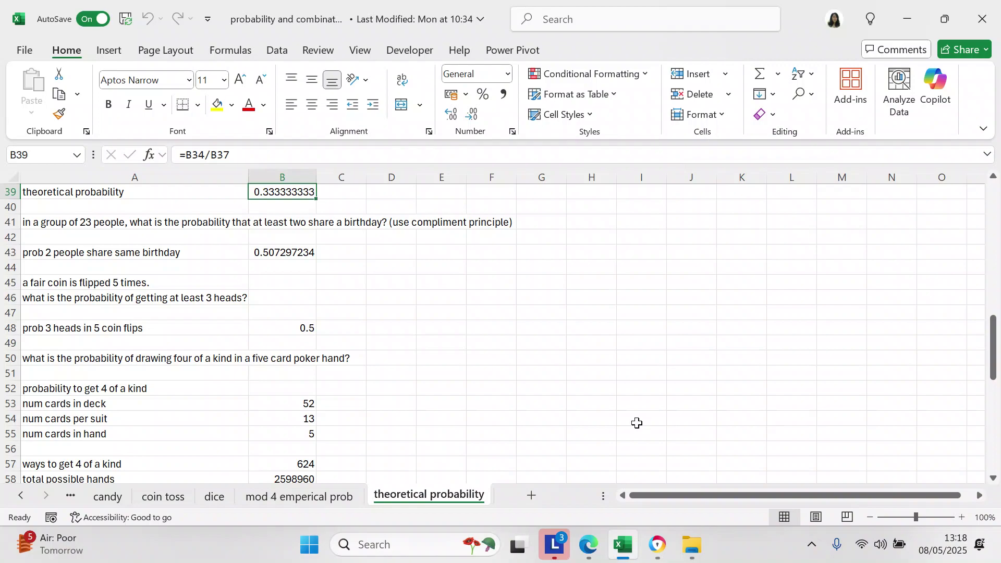
click(287, 252)
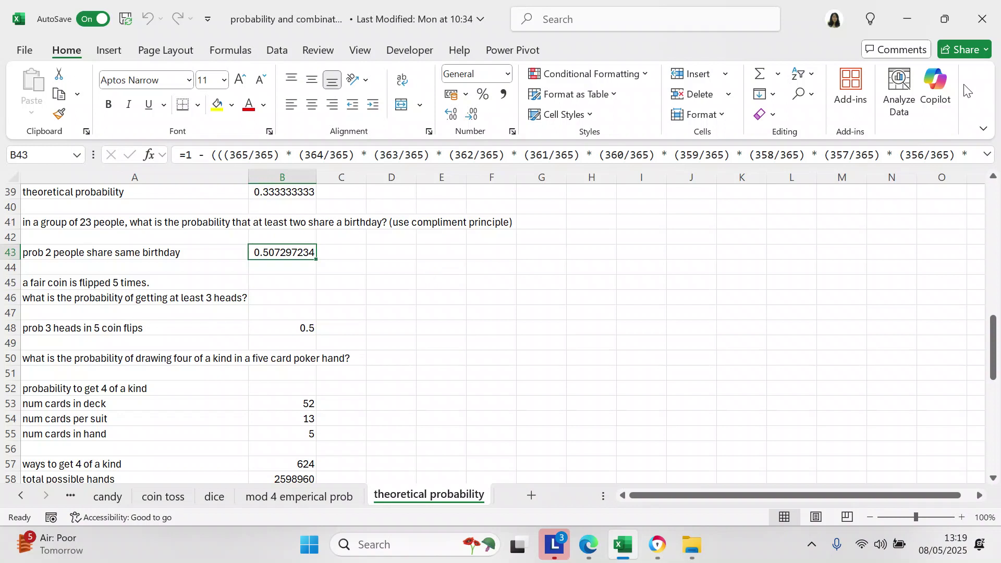
click(986, 155)
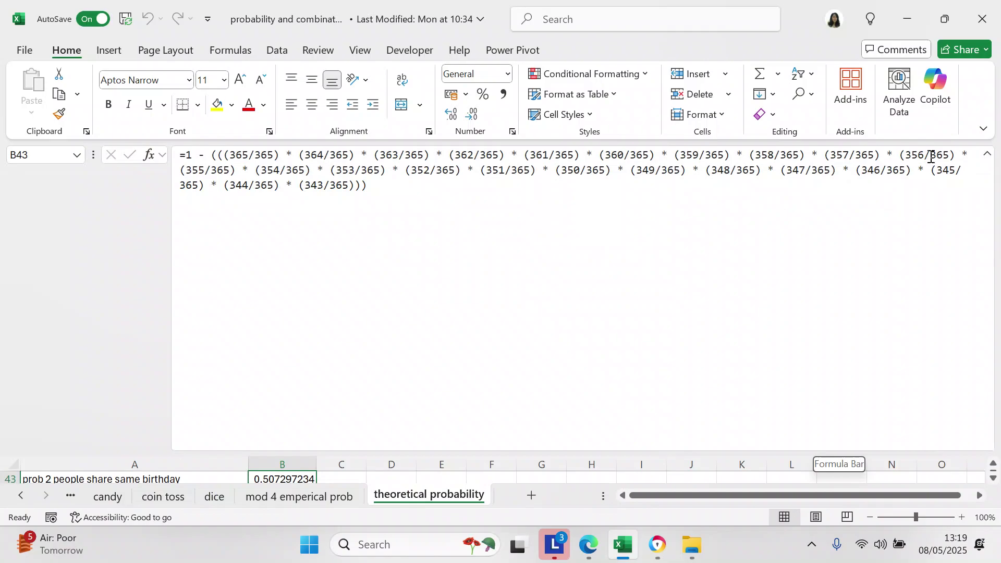
click(985, 157)
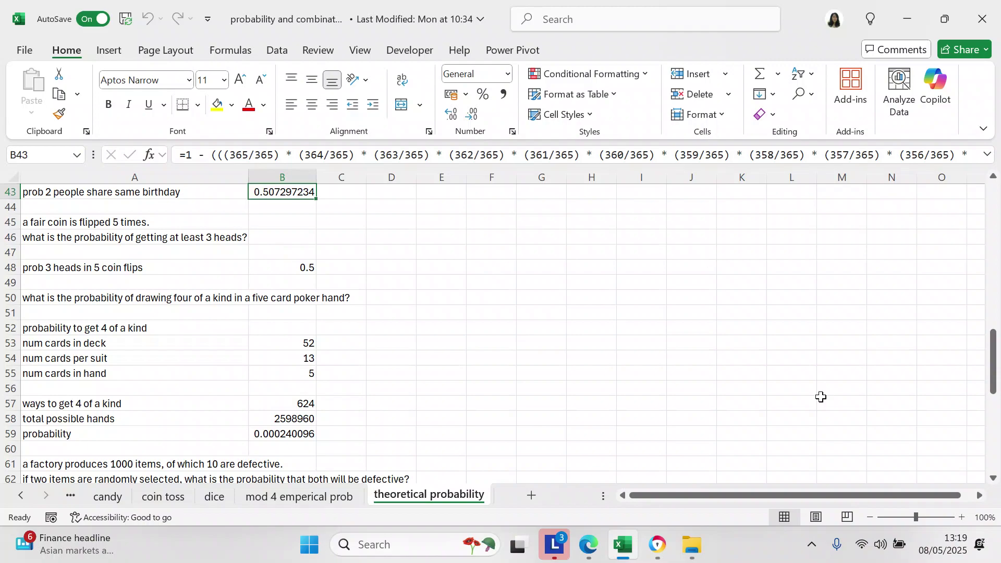
Examine the formula in cell B48 for the probability of at least 3 heads in 5 coin flips
click(993, 478)
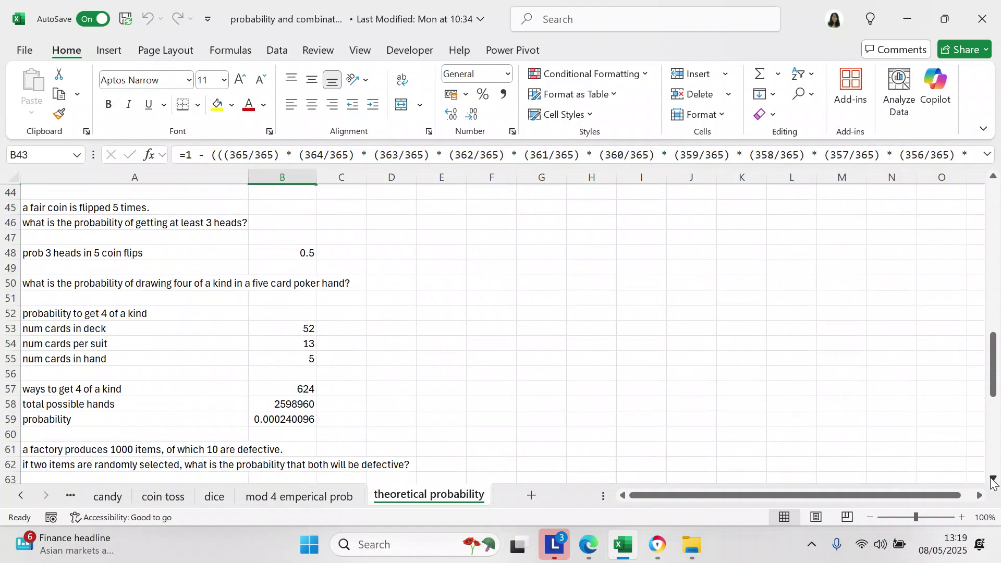
click(992, 478)
click(993, 478)
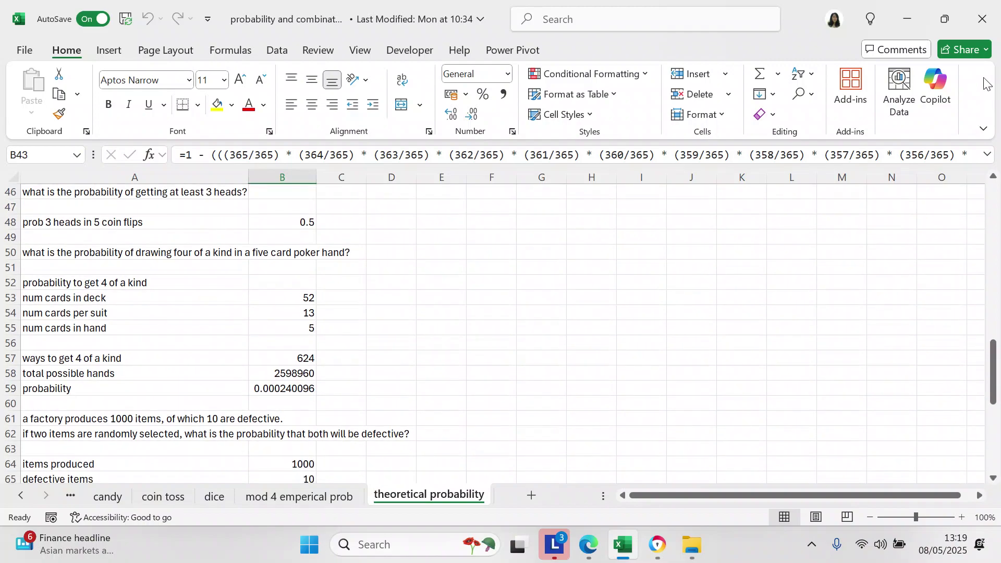
click(993, 177)
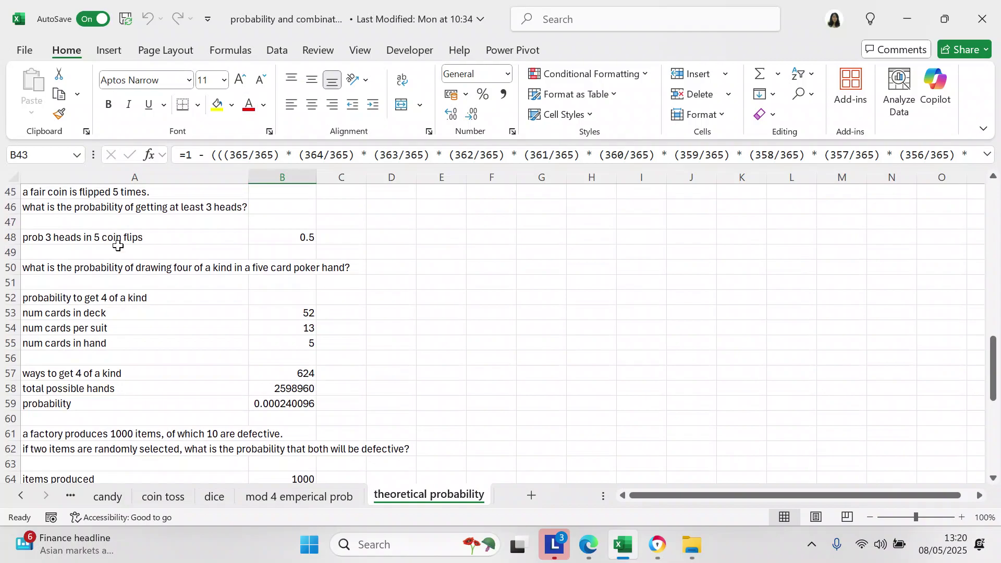
click(287, 241)
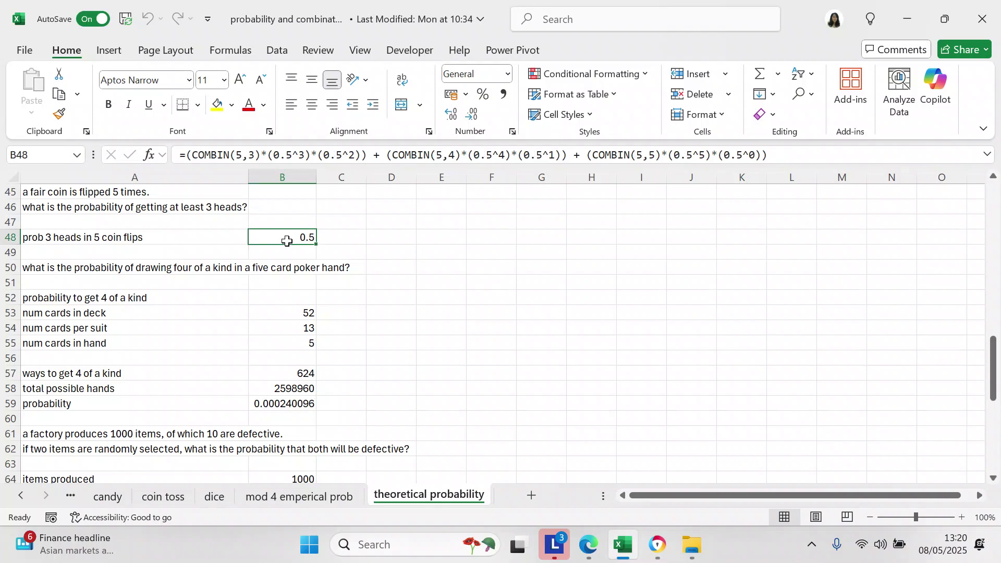
Examine the four-of-a-kind poker problem's inputs for cards in deck, per suit and in hand, in cells B53 through B55
click(992, 479)
click(992, 480)
double_click(992, 479)
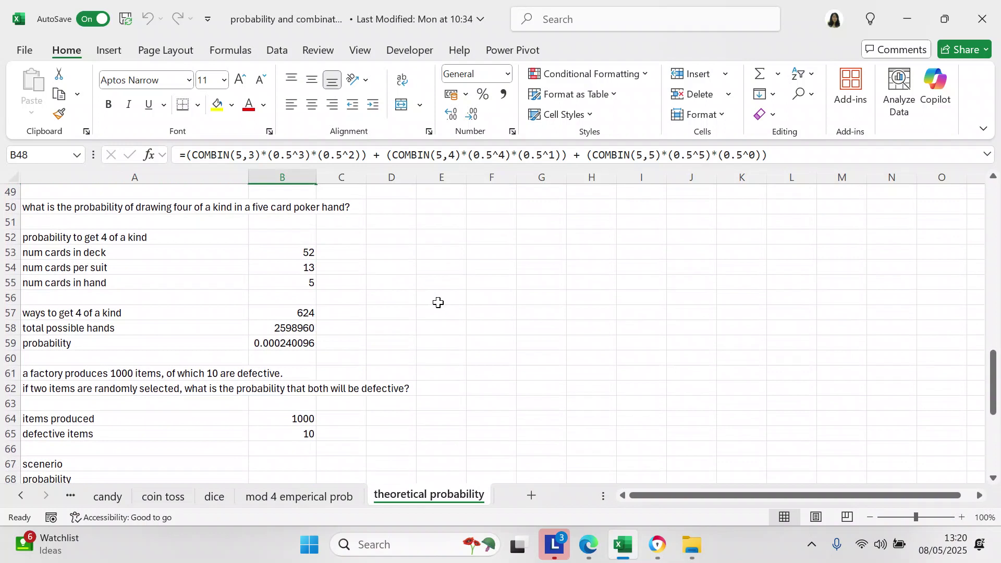
click(303, 255)
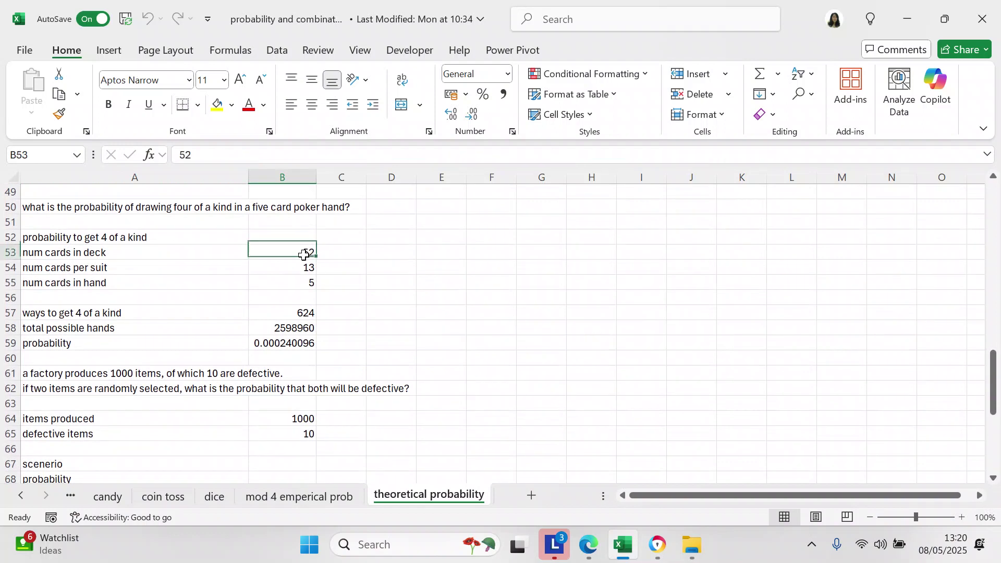
click(441, 301)
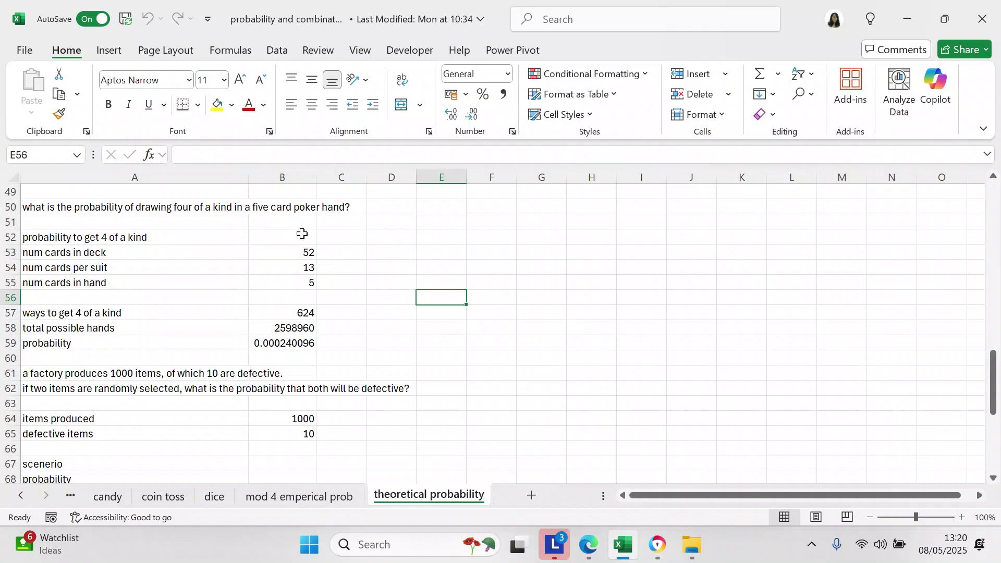
click(303, 250)
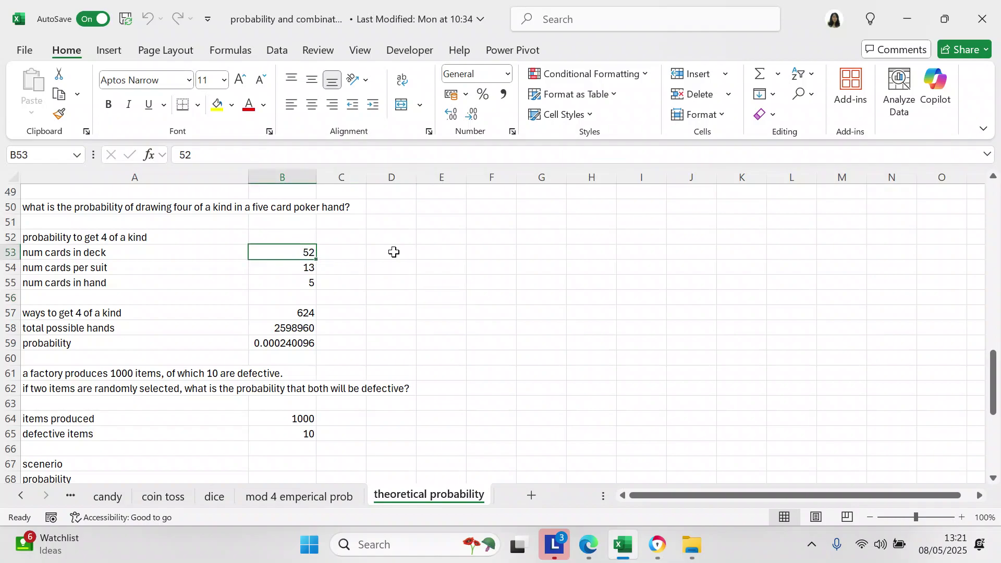
key(Down)
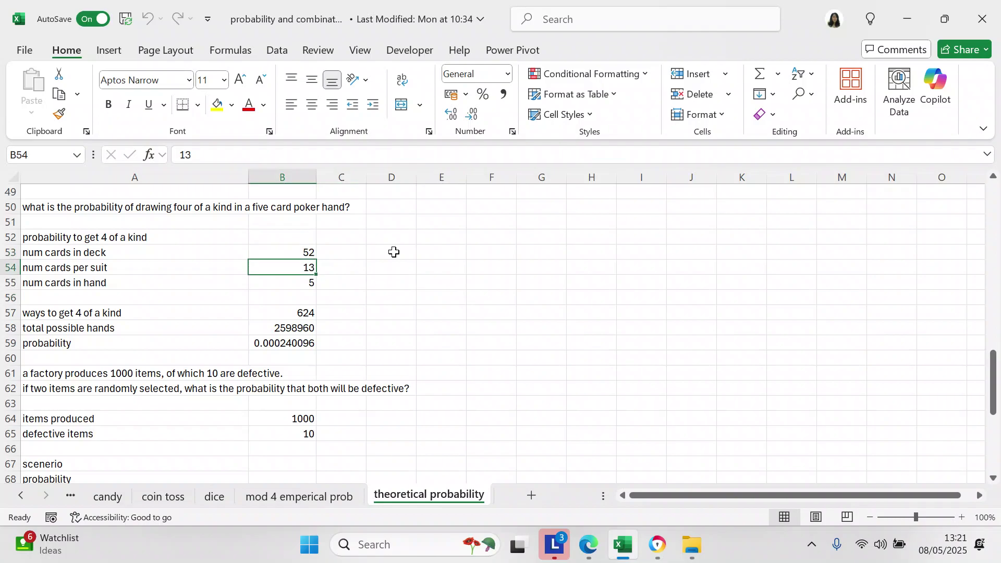
key(Down)
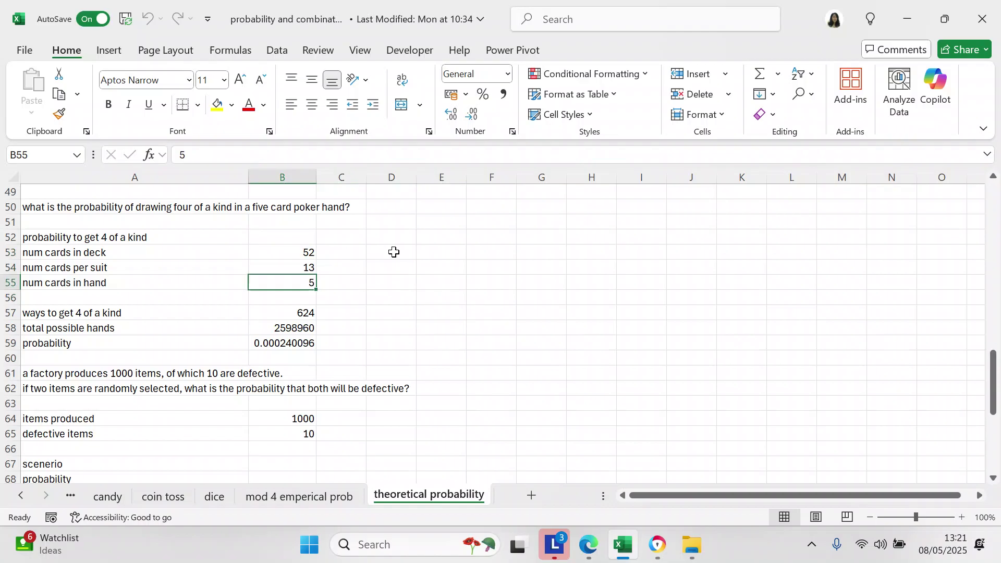
Examine the formulas for ways to get four of a kind, total possible hands and probability in cells B57 through B59
key(Down)
key(Down)
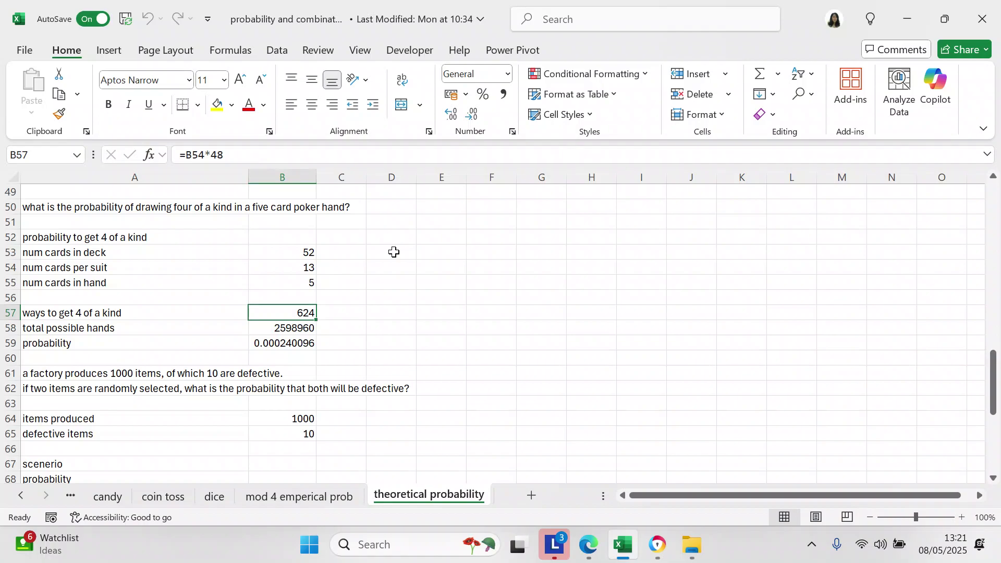
key(Down)
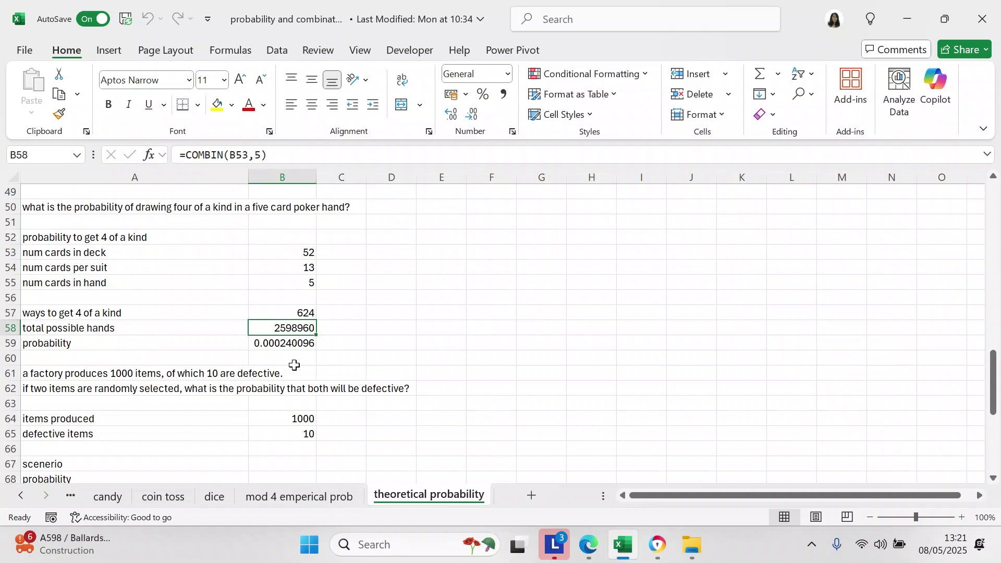
click(288, 340)
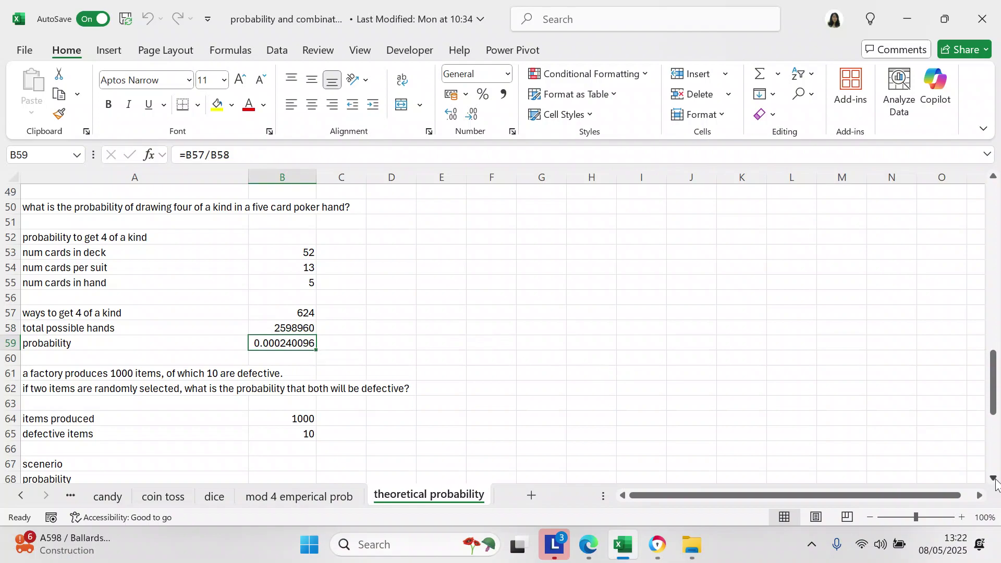
Examine the defective-items problem's item counts in B64 and B65 and its probability formulas in cells B69 through B71
drag(996, 482, 995, 482)
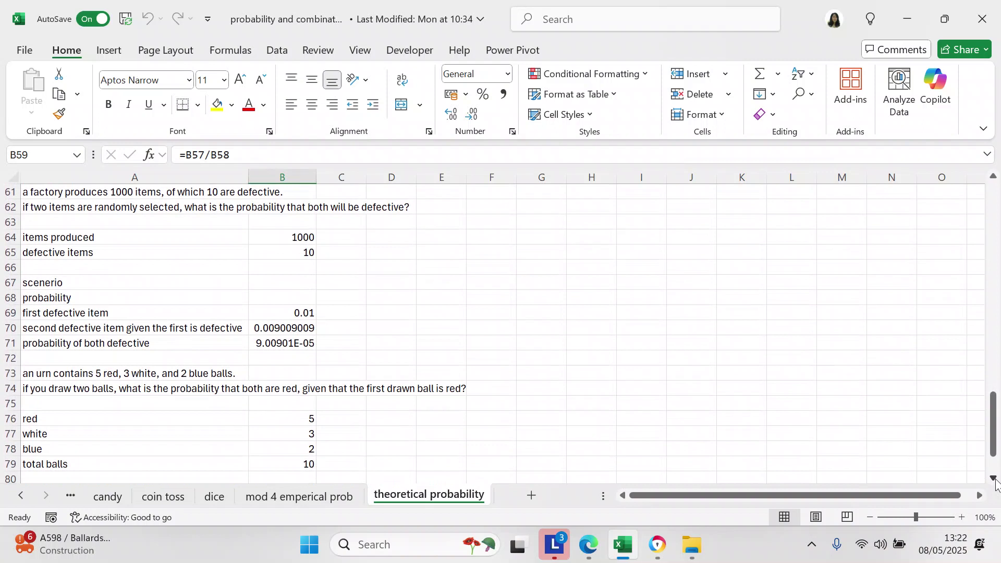
click(305, 237)
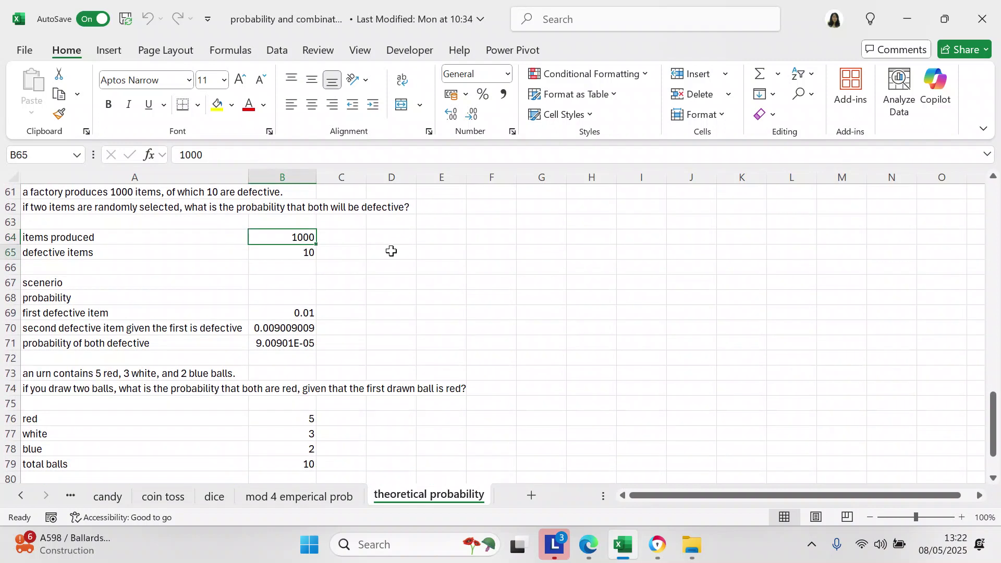
key(Down)
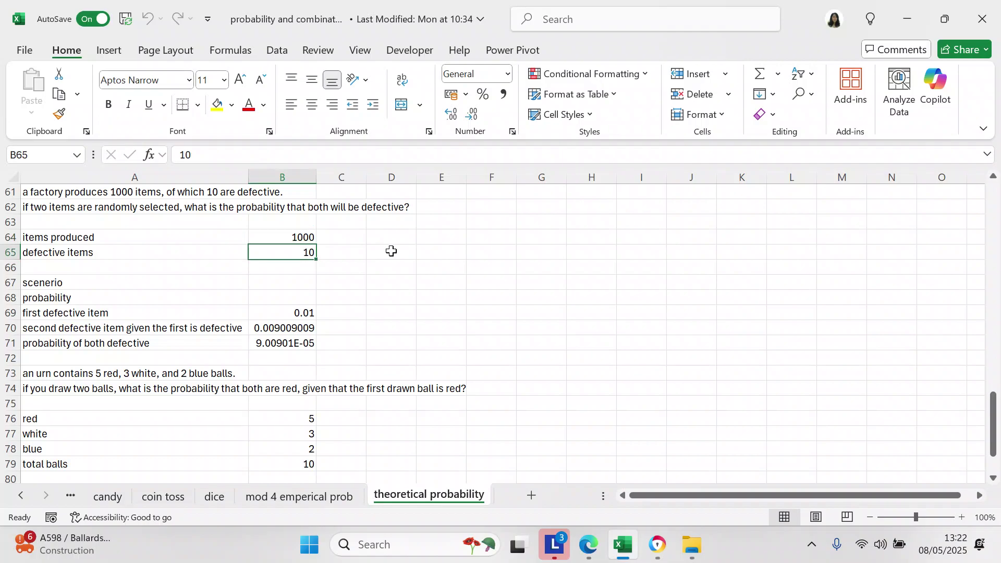
key(Down)
key(Down)
key(Down)
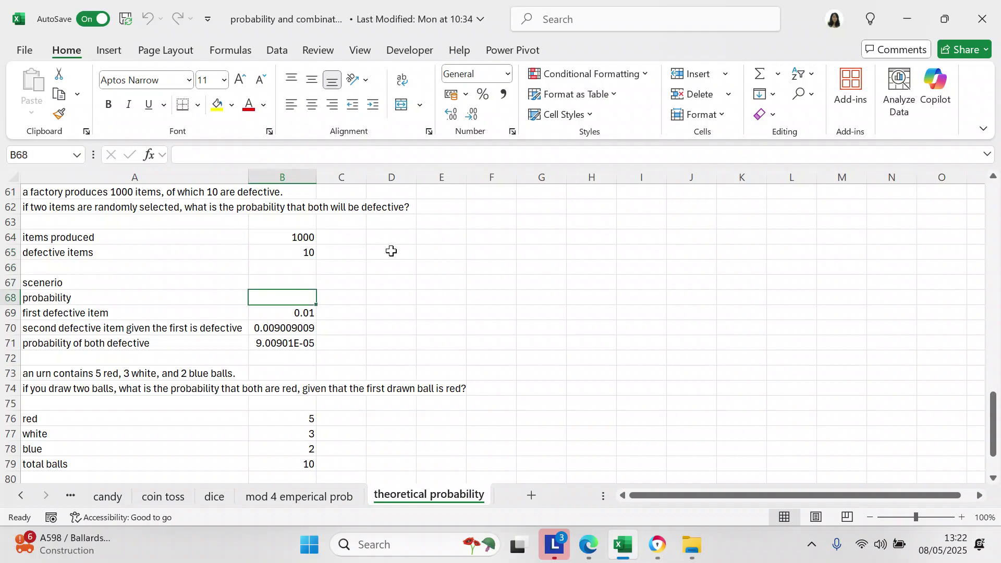
key(Down)
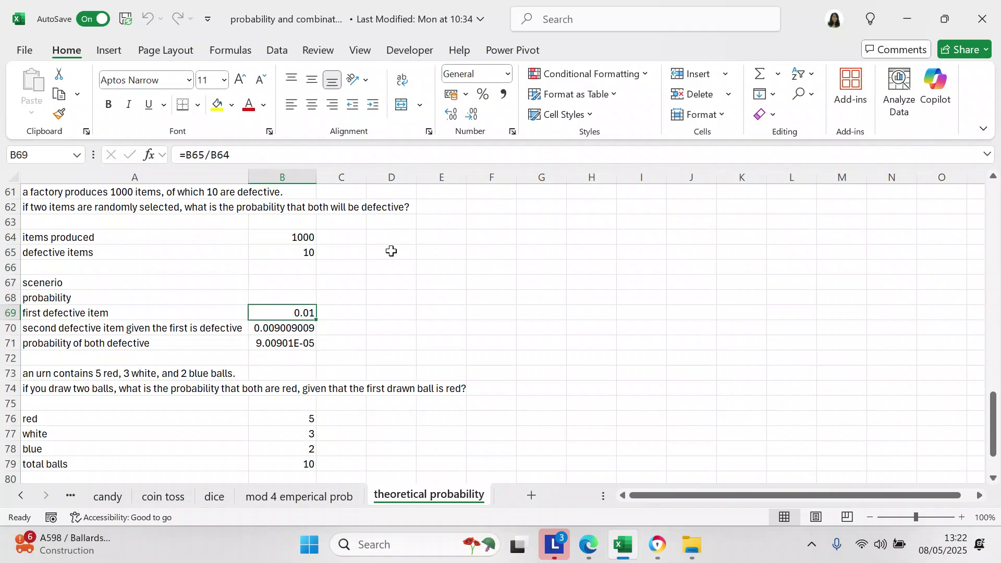
key(Down)
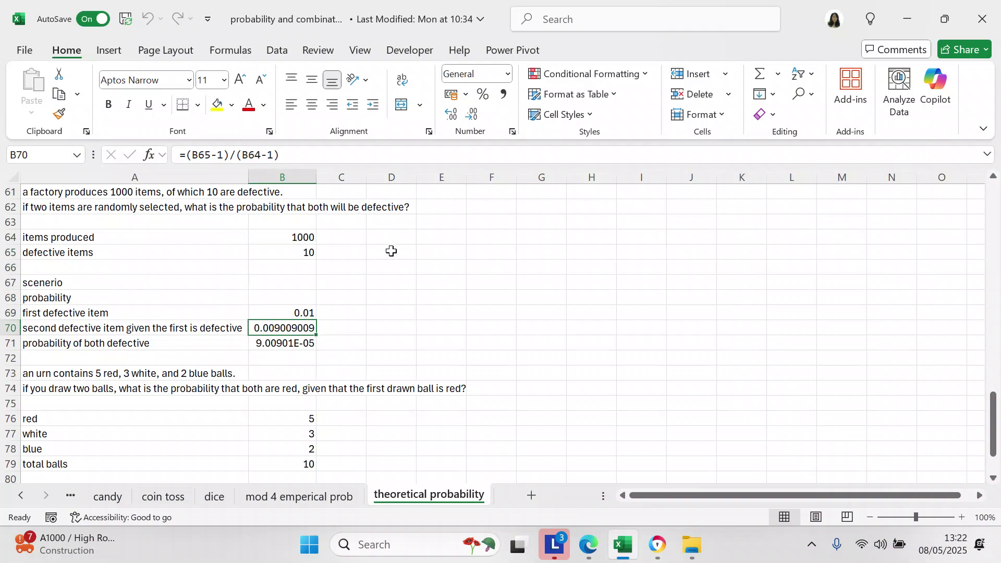
key(Down)
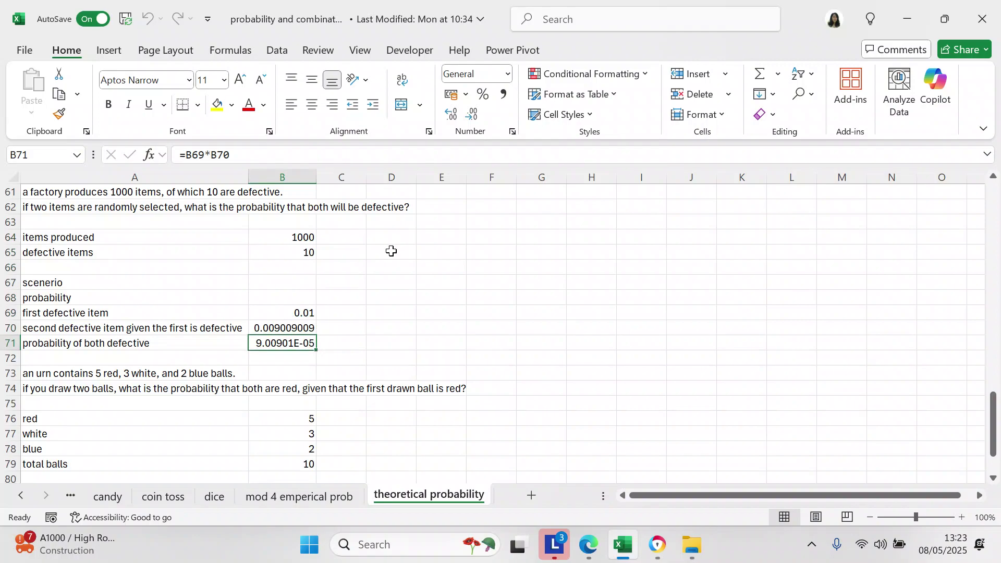
Examine the urn problem's ball counts and total formula in B76 through B79 and its red-ball probability formulas in B81 and B82
click(993, 479)
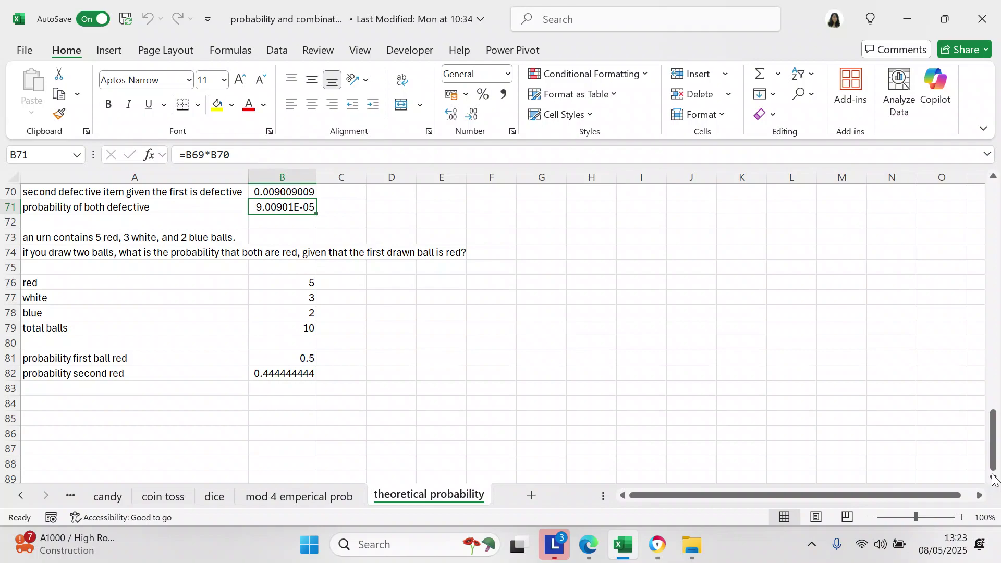
click(313, 283)
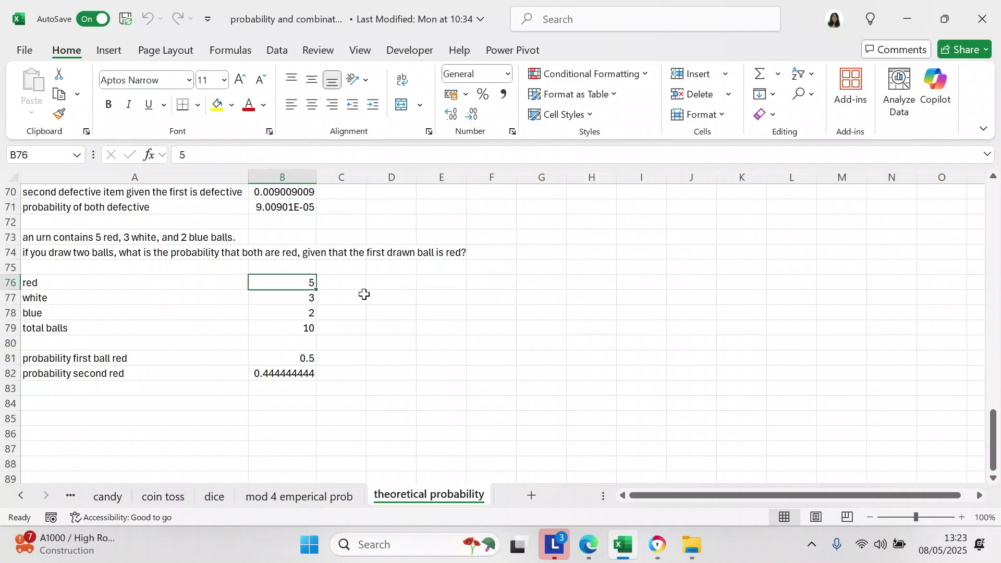
key(Down)
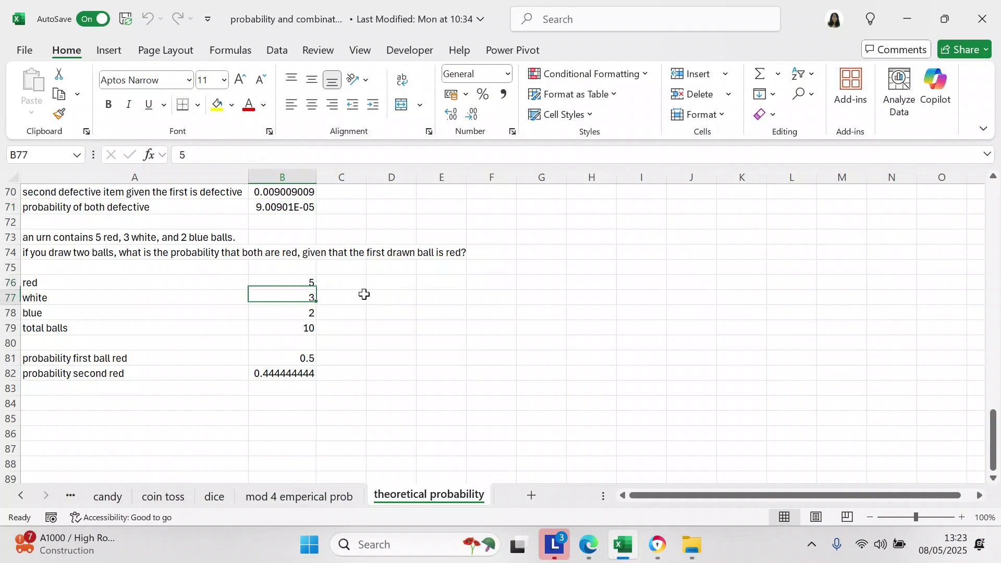
key(Down)
key(Down)
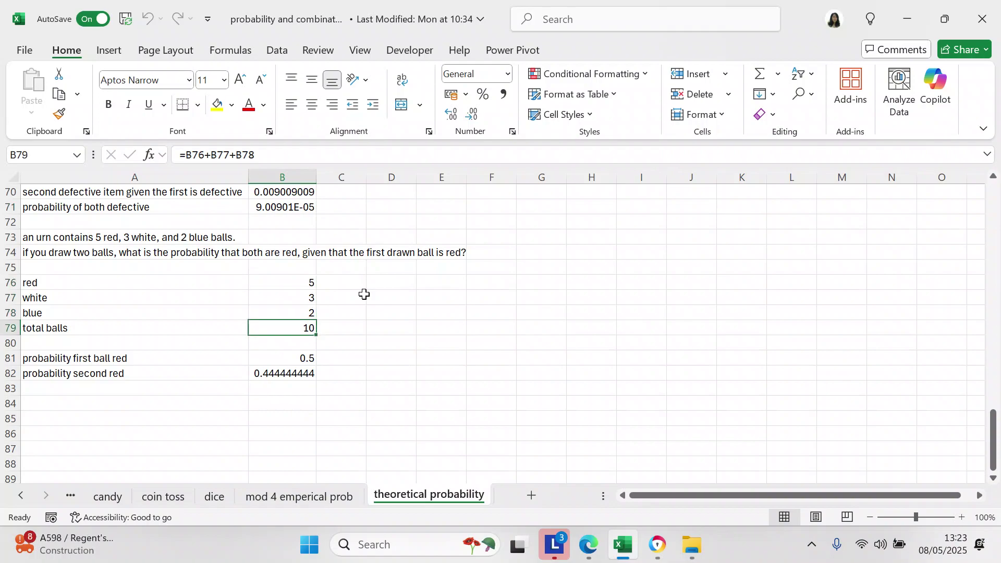
key(Down)
key(Down)
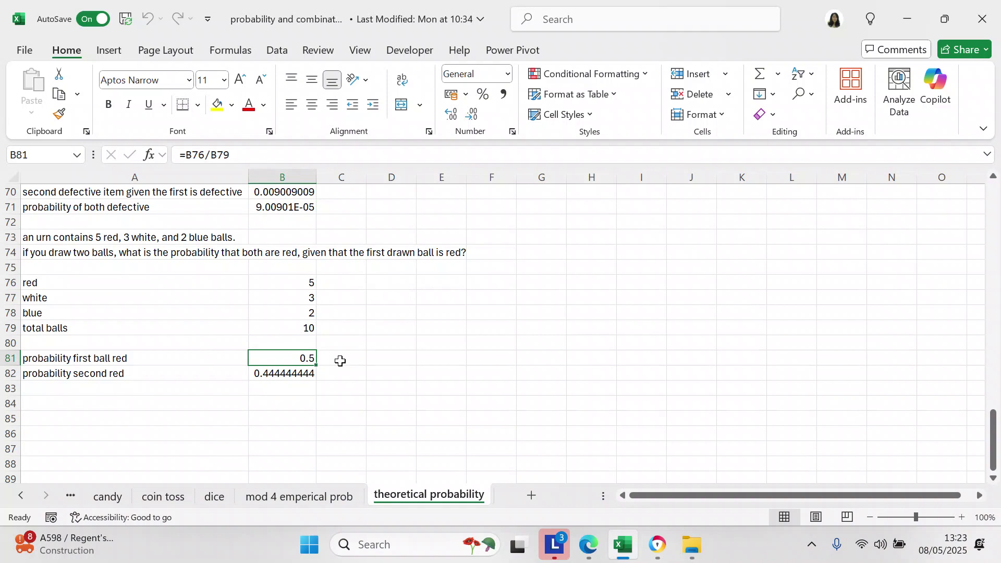
click(309, 373)
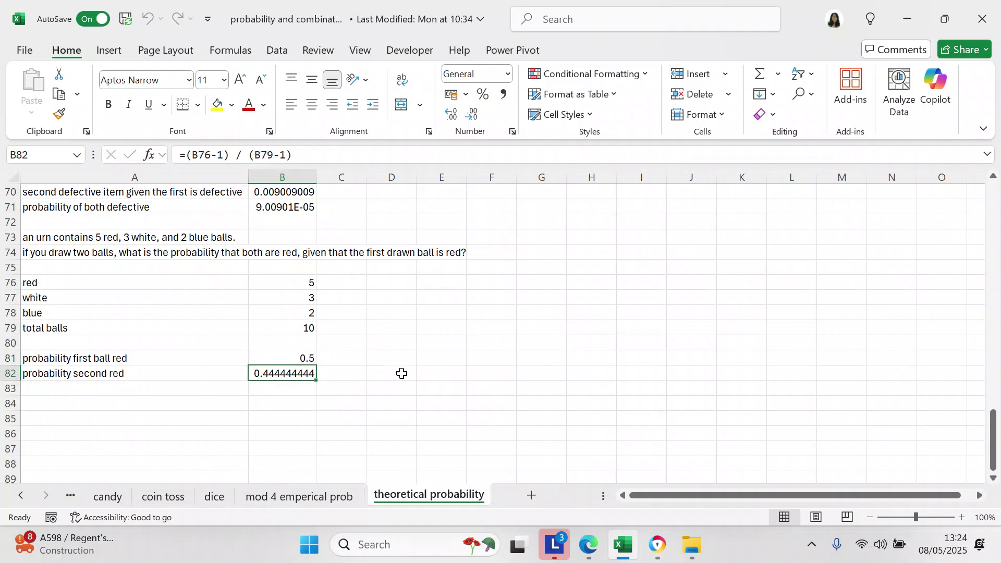
click(717, 386)
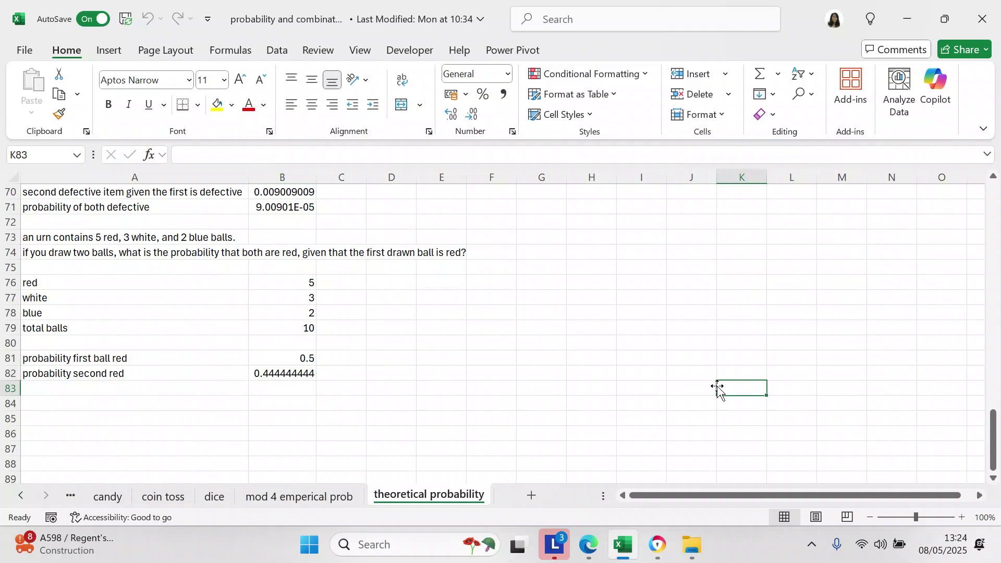